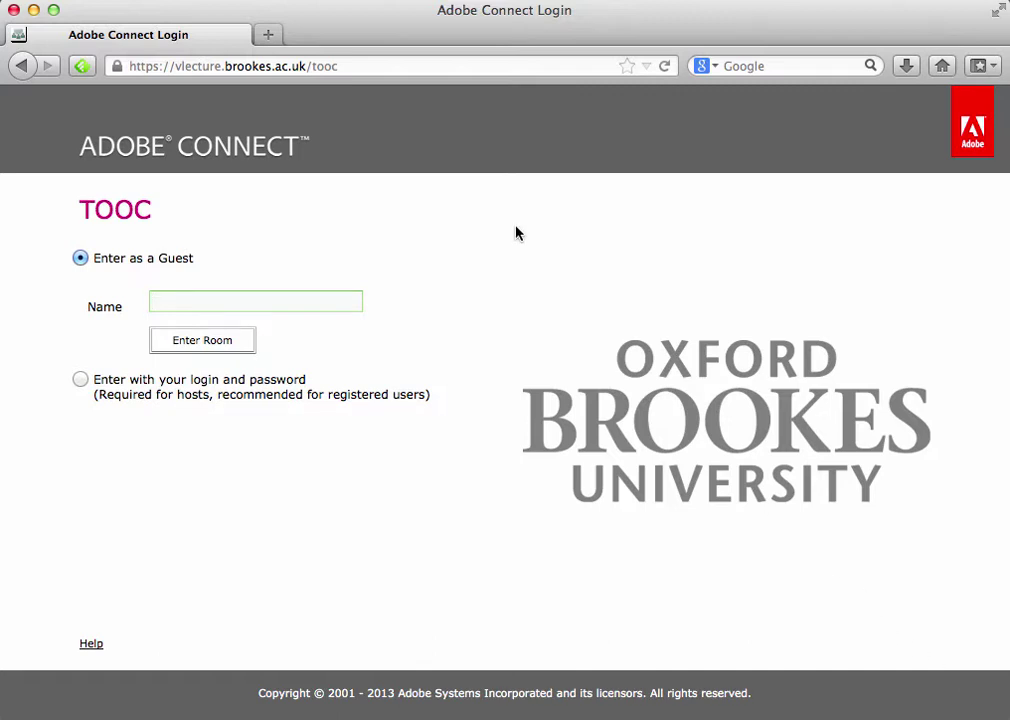
- Enter the TOOC meeting room as a guest, giving the attendee's first name
left_click(384, 65)
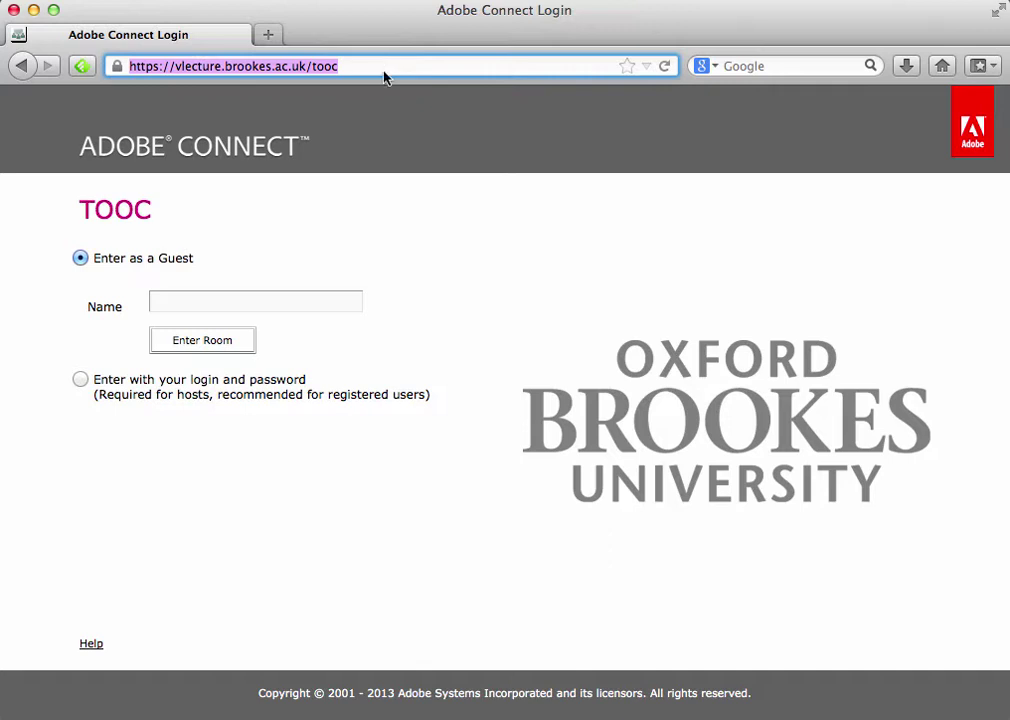
left_click(280, 301)
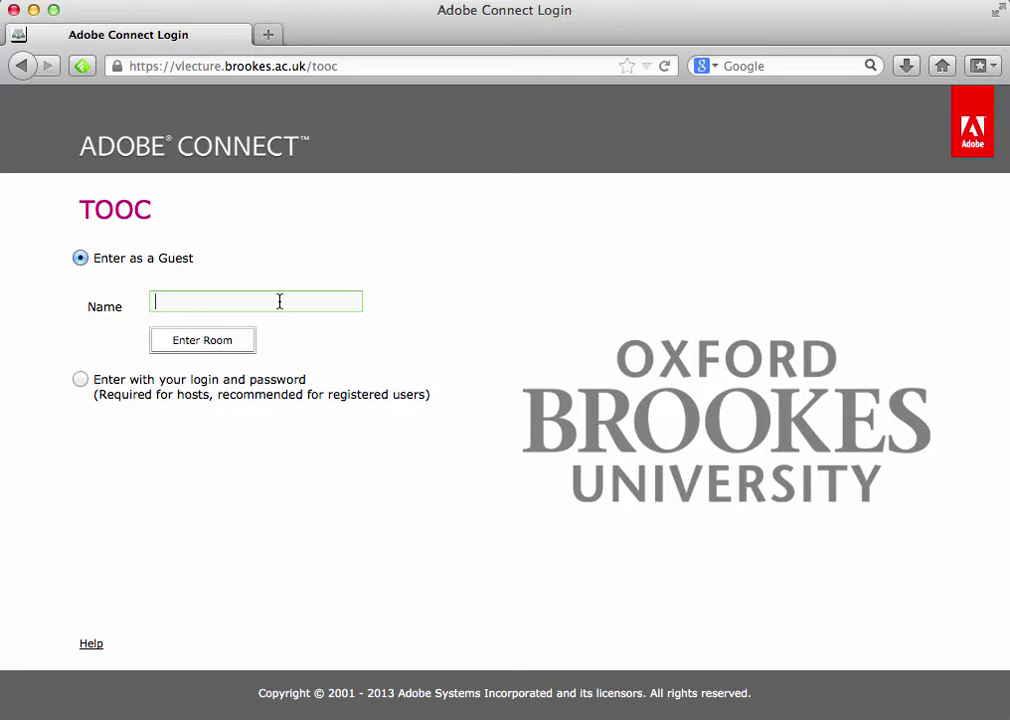
type("Liz")
left_click(179, 343)
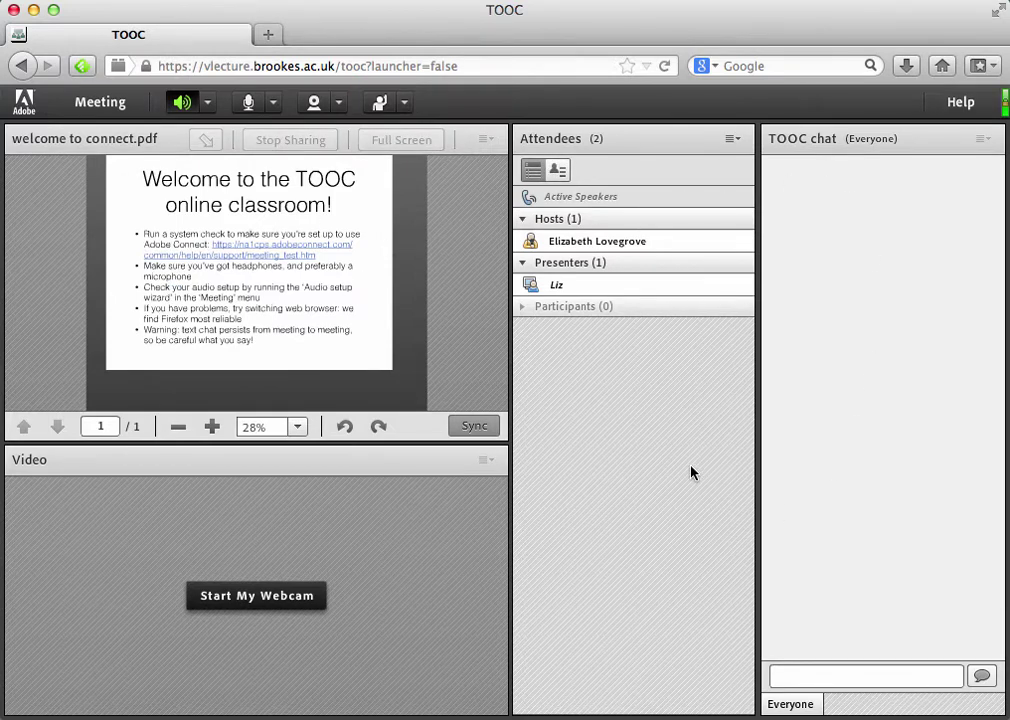
- Open the Audio Setup Wizard to view its welcome page, and close it without running the setup
left_click(110, 106)
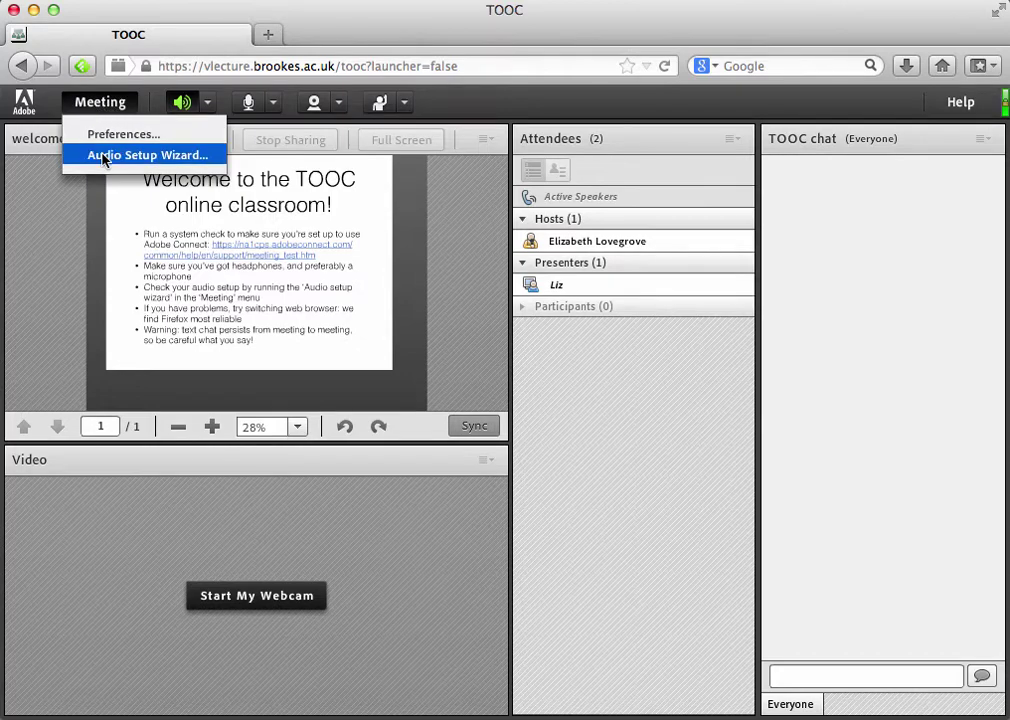
left_click(104, 157)
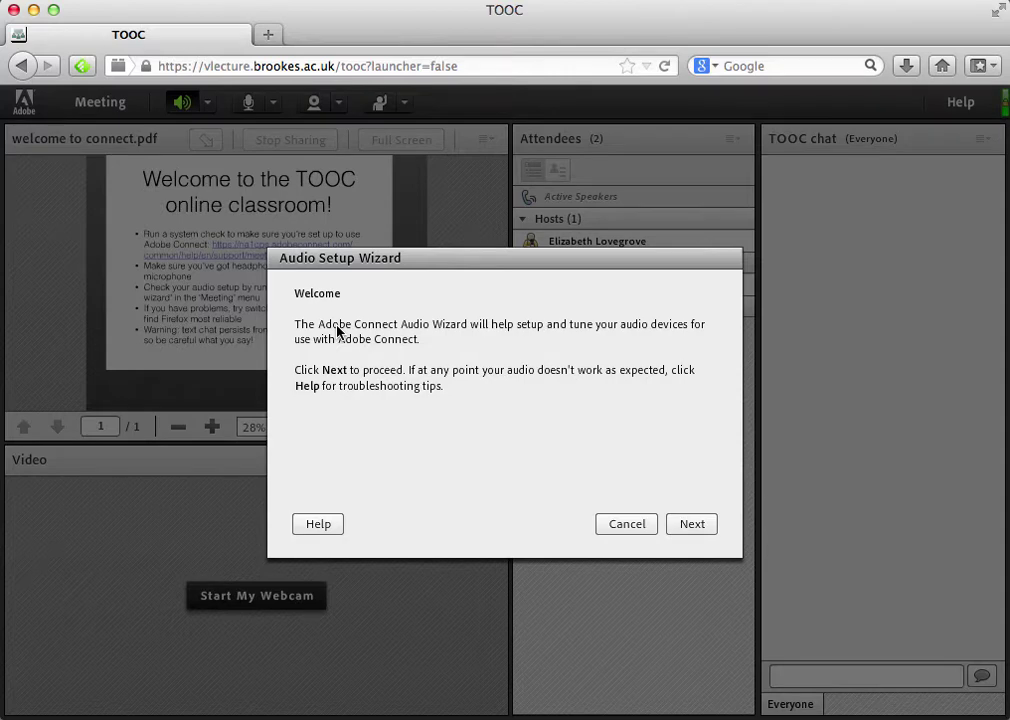
left_click(626, 524)
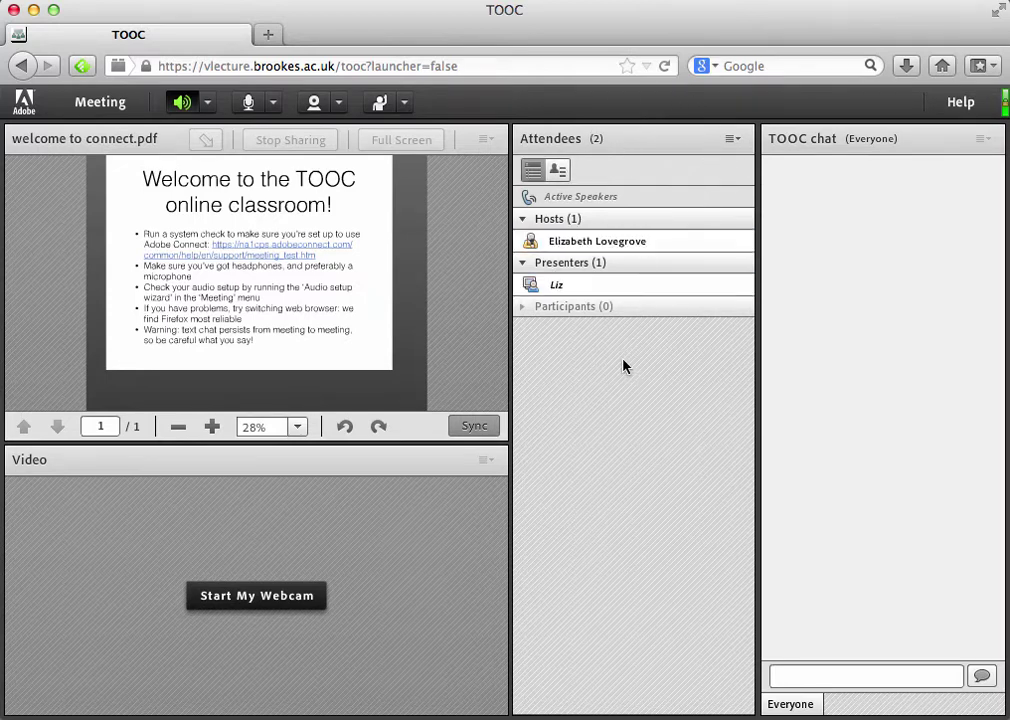
- Examine the Attendees list, looking at the host's entry and the guest's own entry under Presenters
left_click(557, 286)
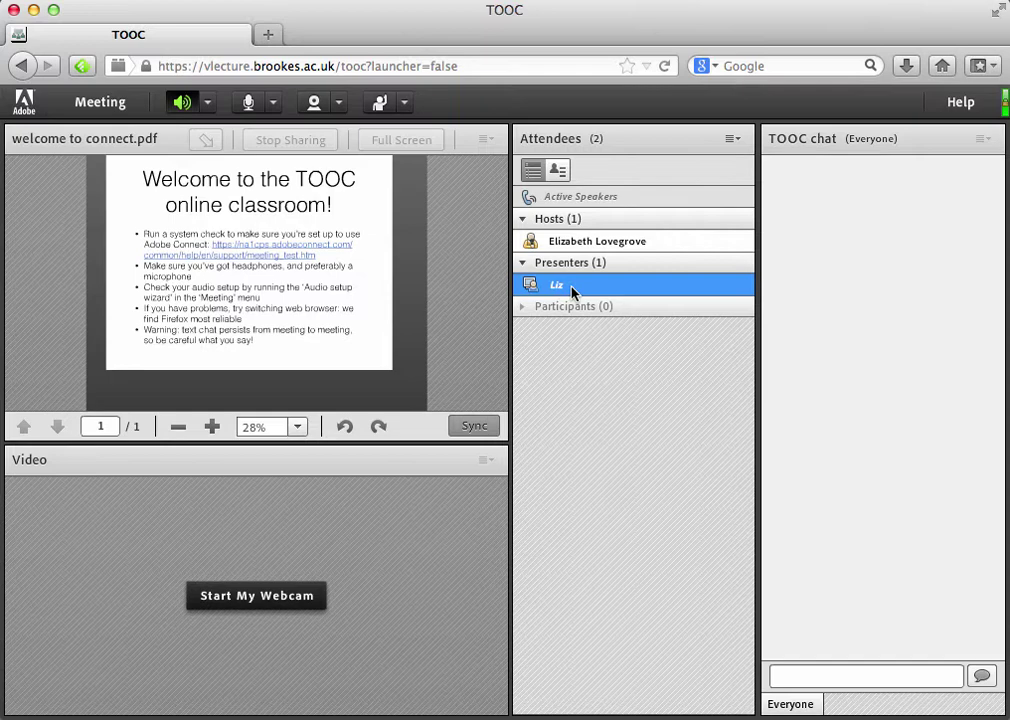
left_click(690, 242)
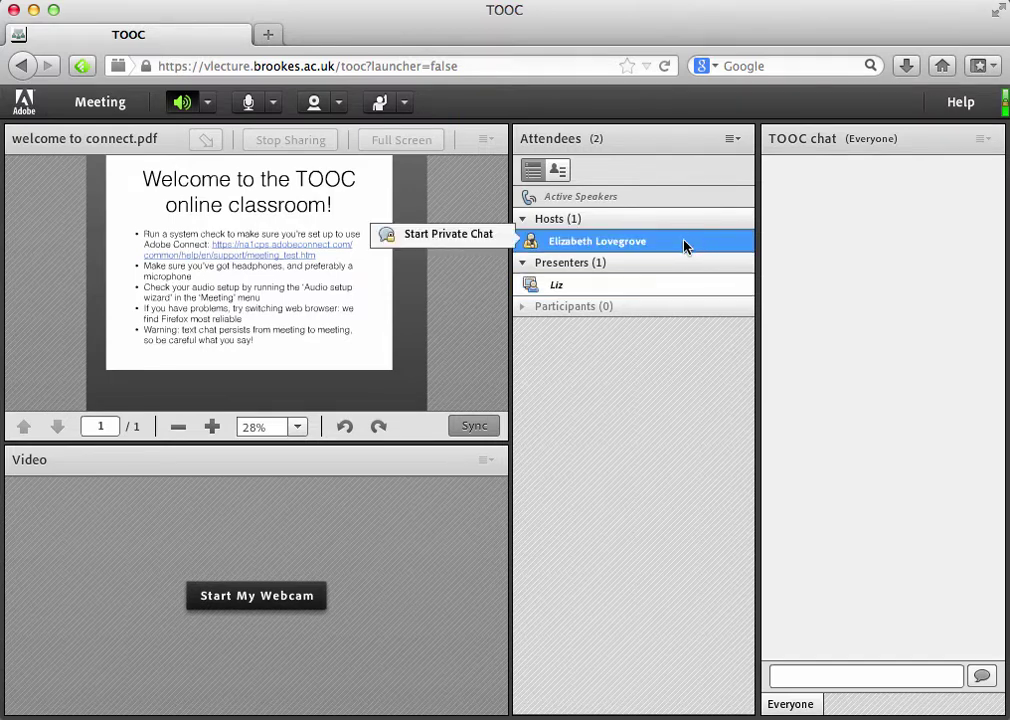
left_click(663, 316)
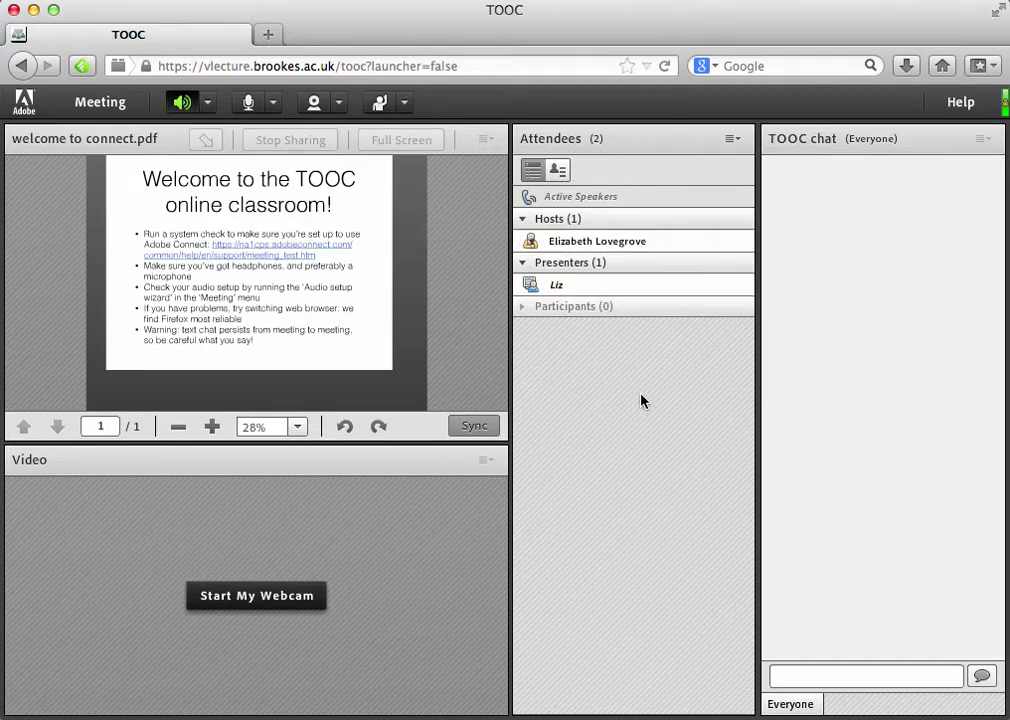
left_click(561, 287)
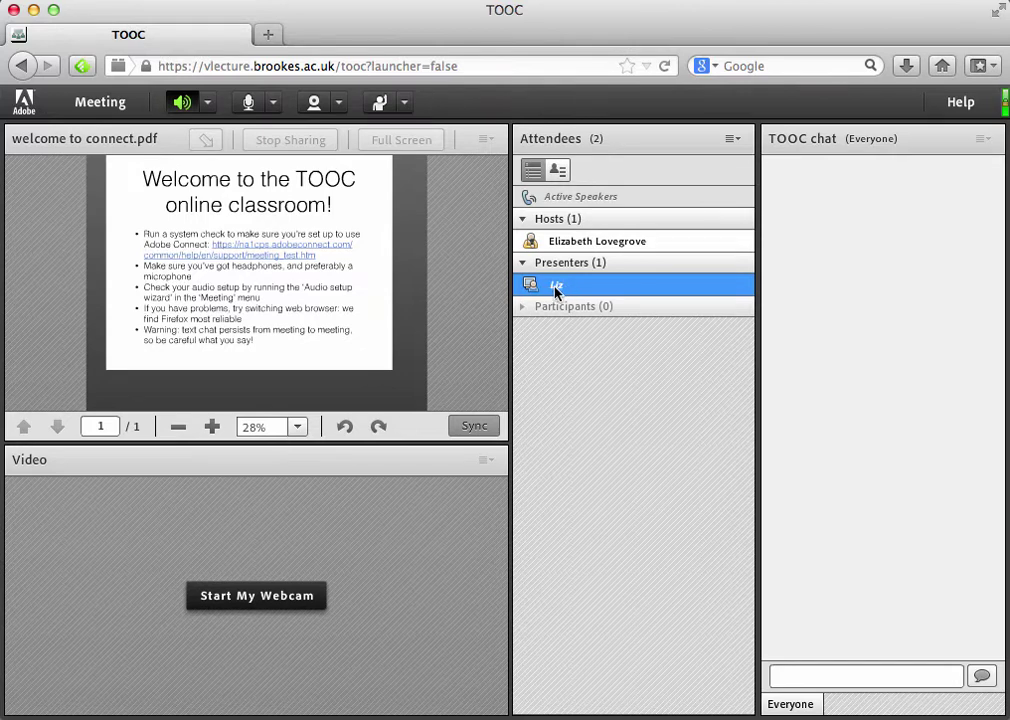
left_click(585, 361)
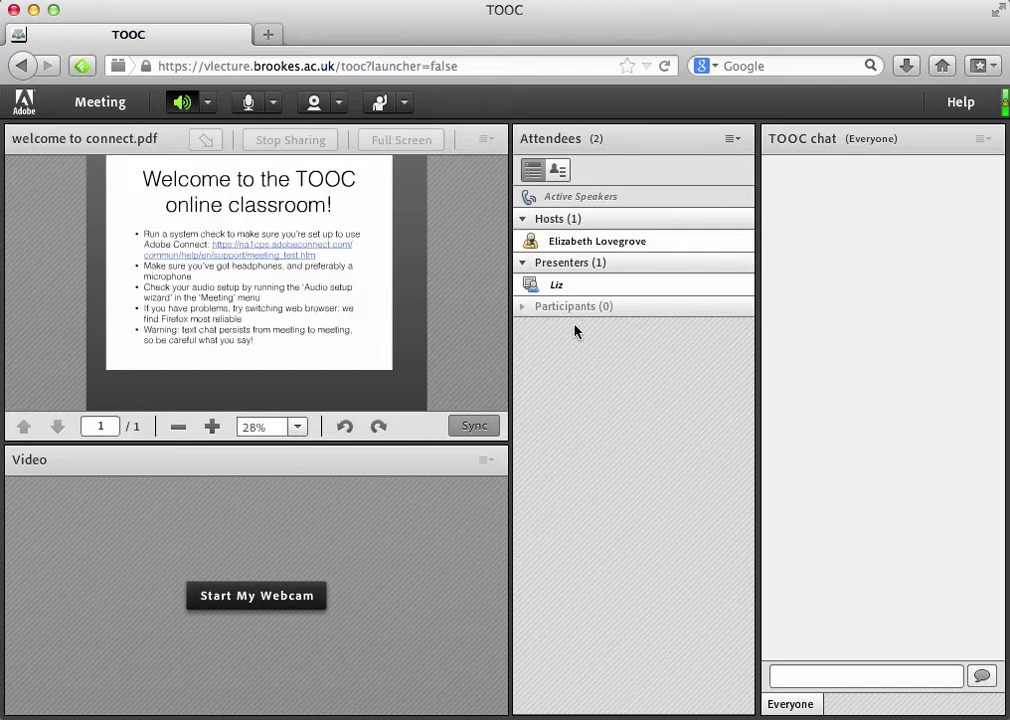
left_click(645, 243)
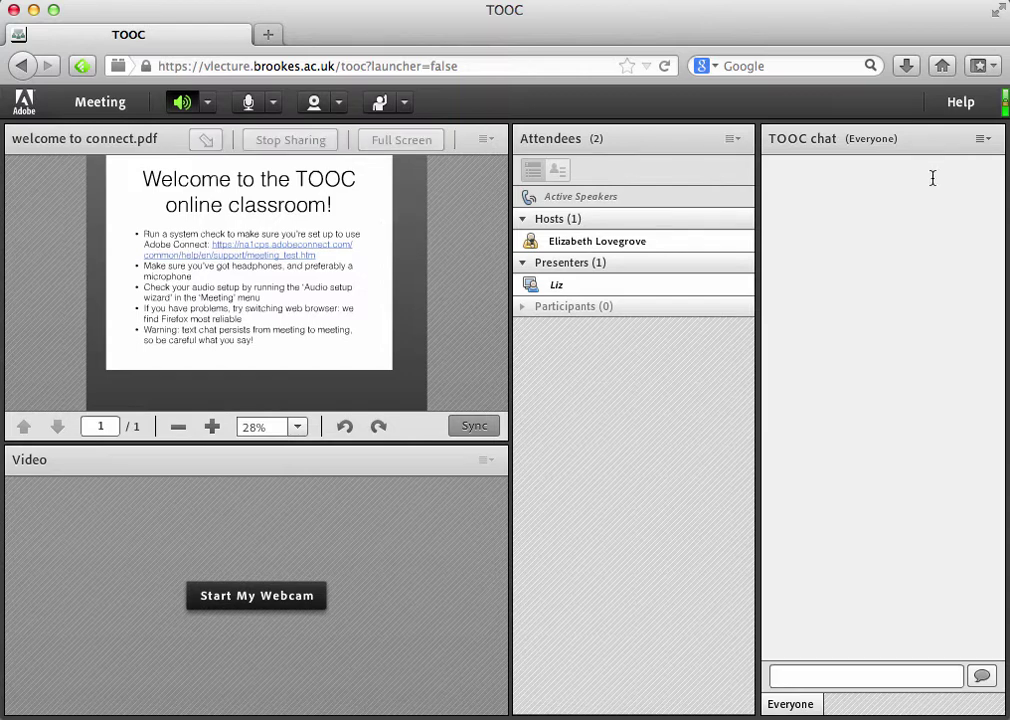
- Send the message "hello!" to everyone in the TOOC chat
left_click(852, 672)
type("hello!")
key("Return")
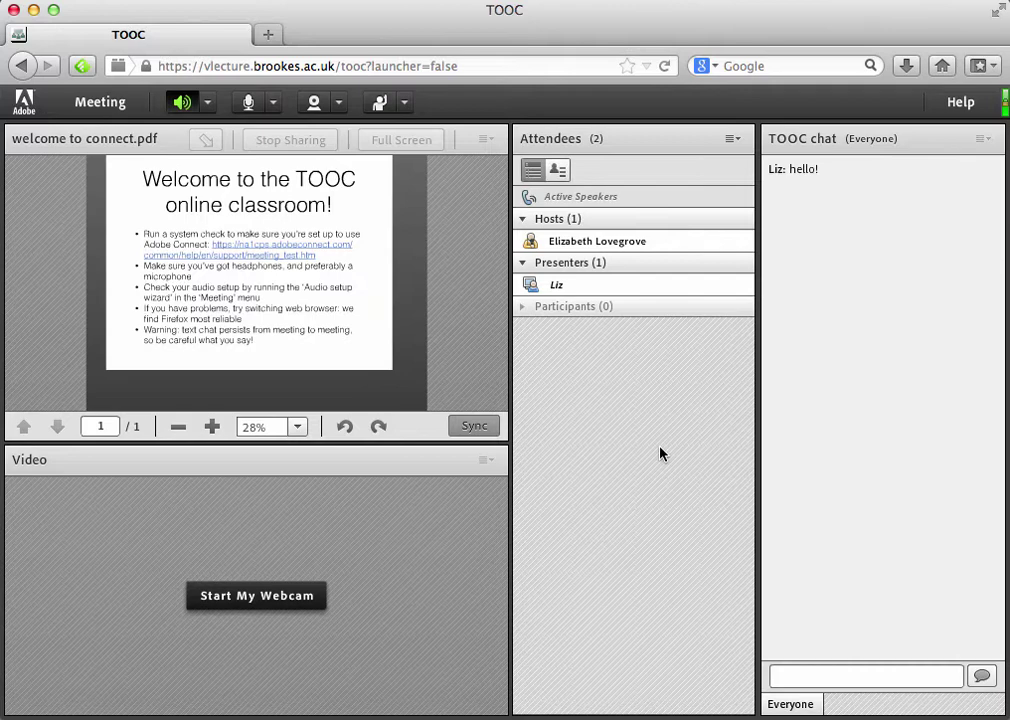
- Start a private chat with the meeting host, and return to the Everyone conversation
left_click(616, 280)
left_click(616, 243)
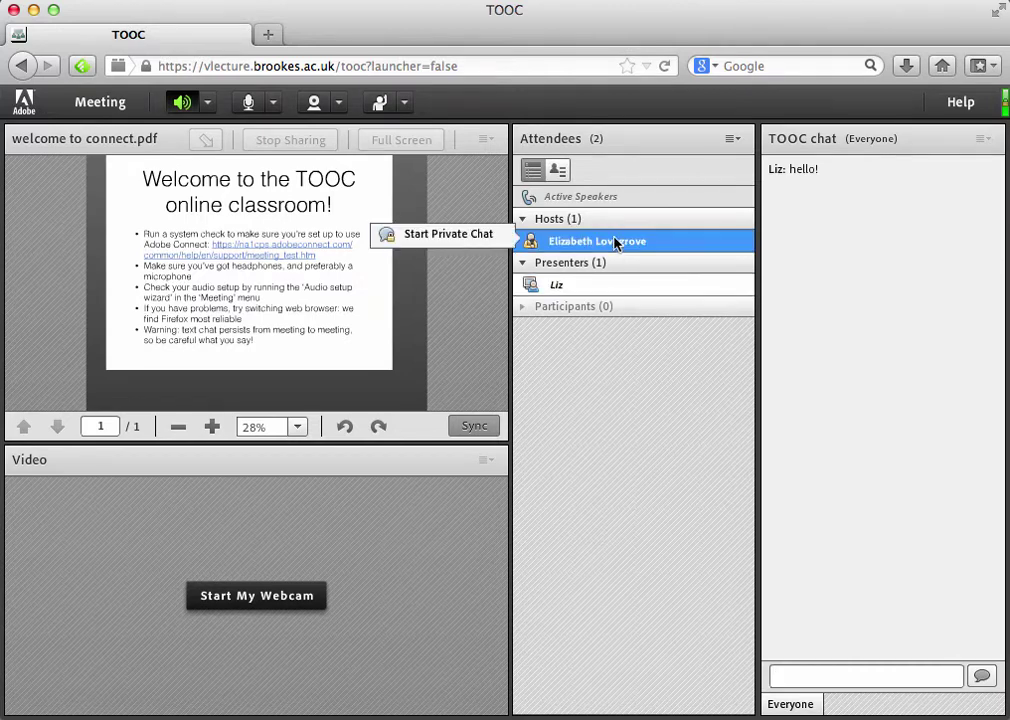
left_click(491, 236)
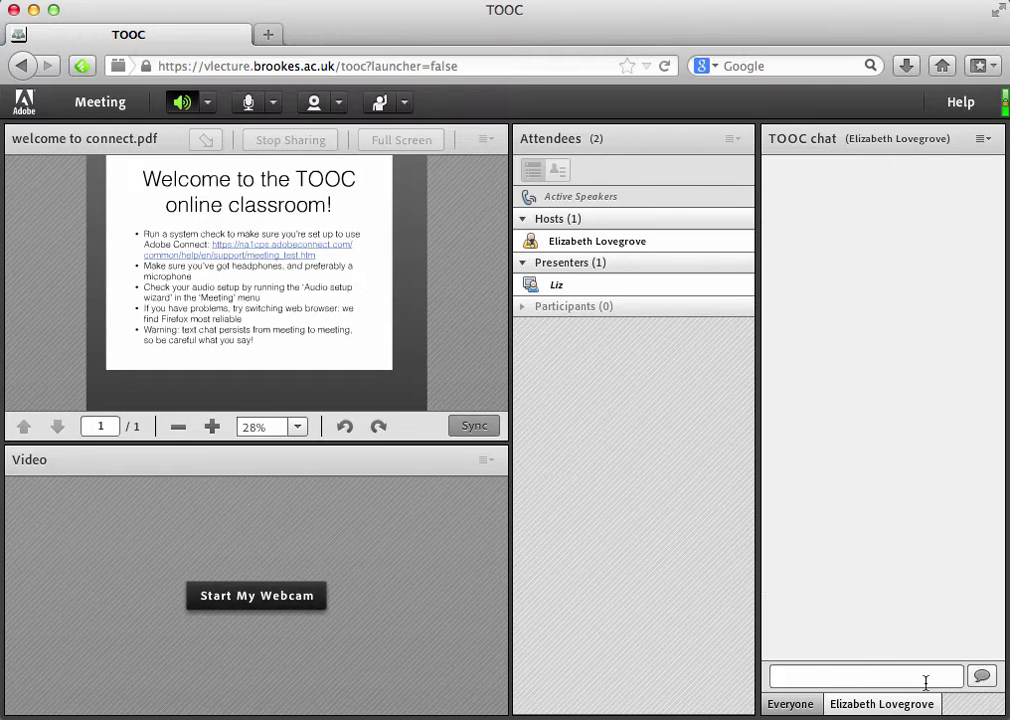
left_click(802, 706)
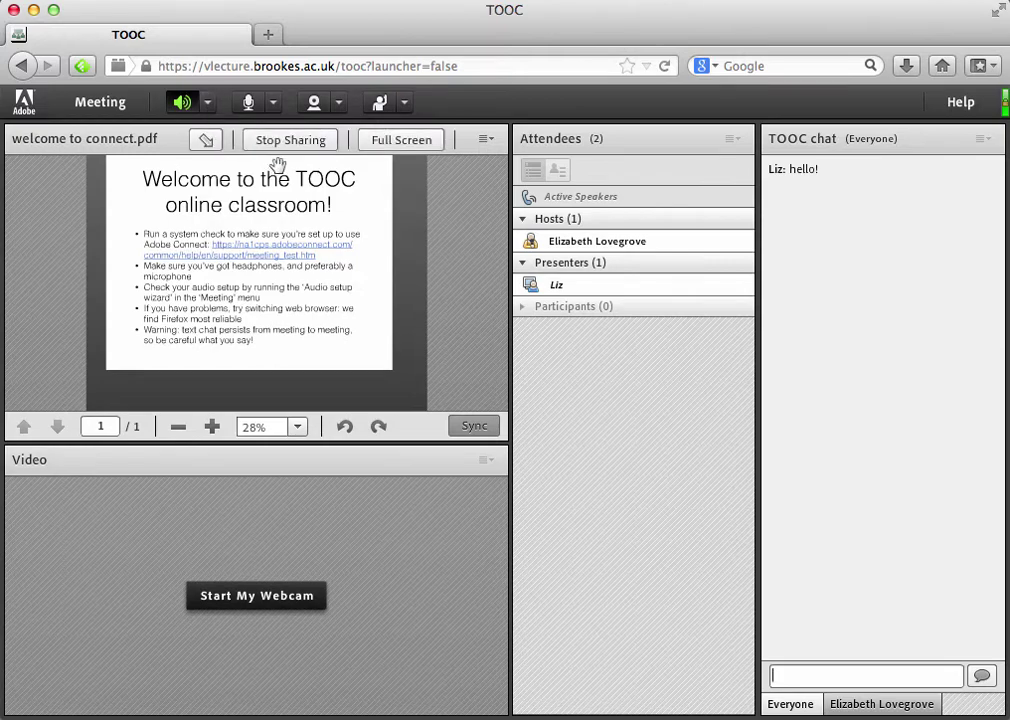
- Connect the microphone audio to the meeting and allow the site camera and microphone access
left_click(273, 104)
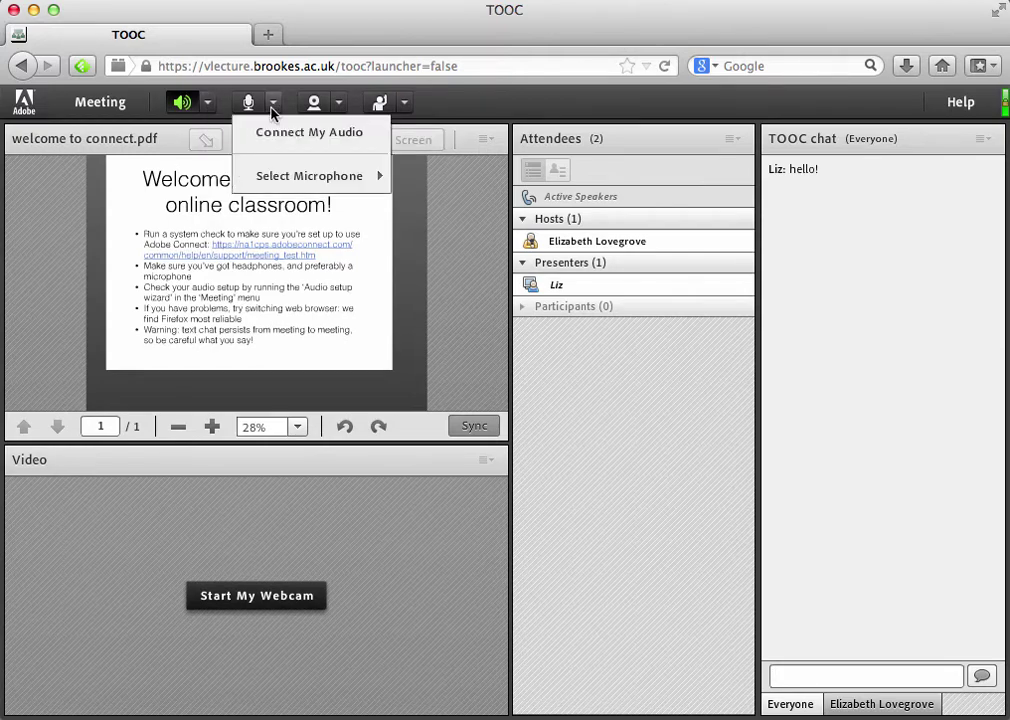
left_click(281, 140)
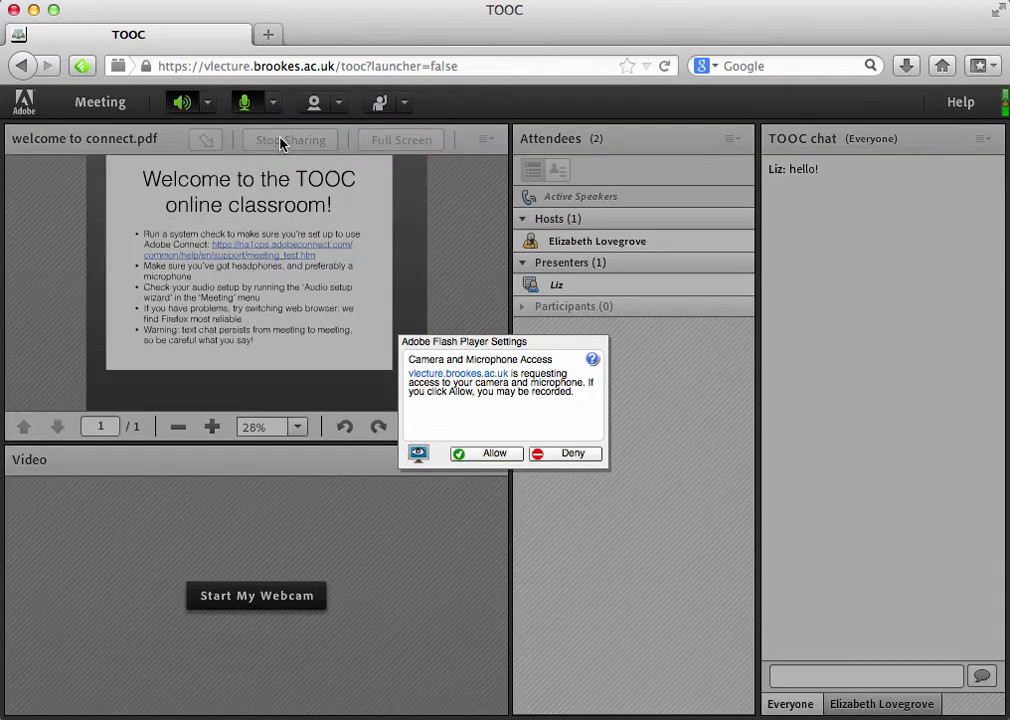
left_click(497, 454)
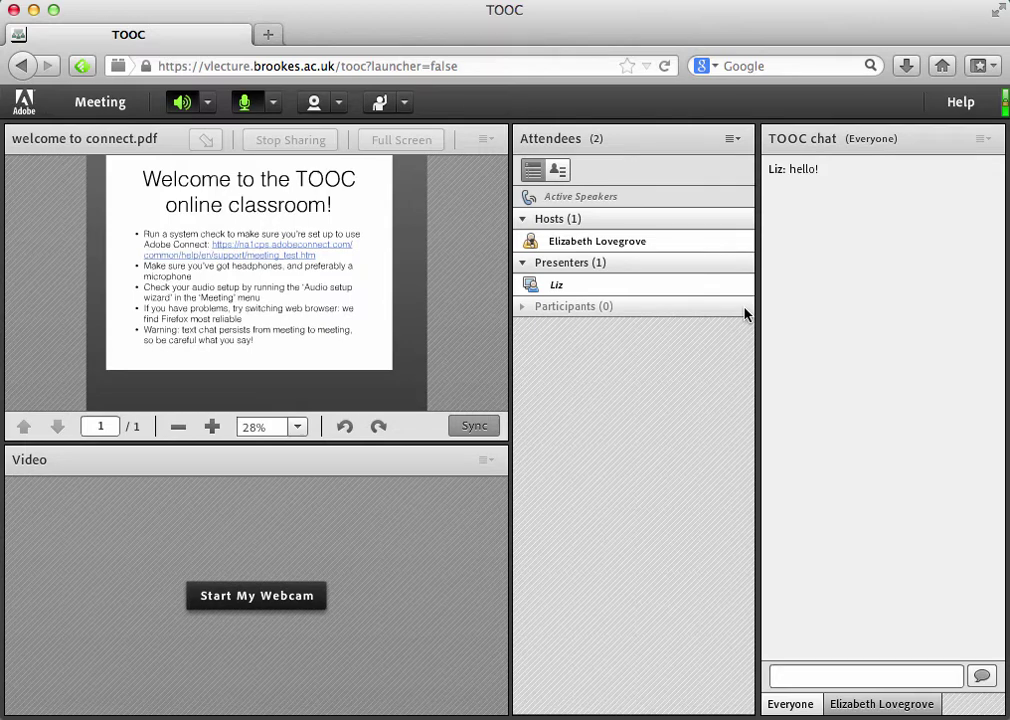
left_click(388, 257)
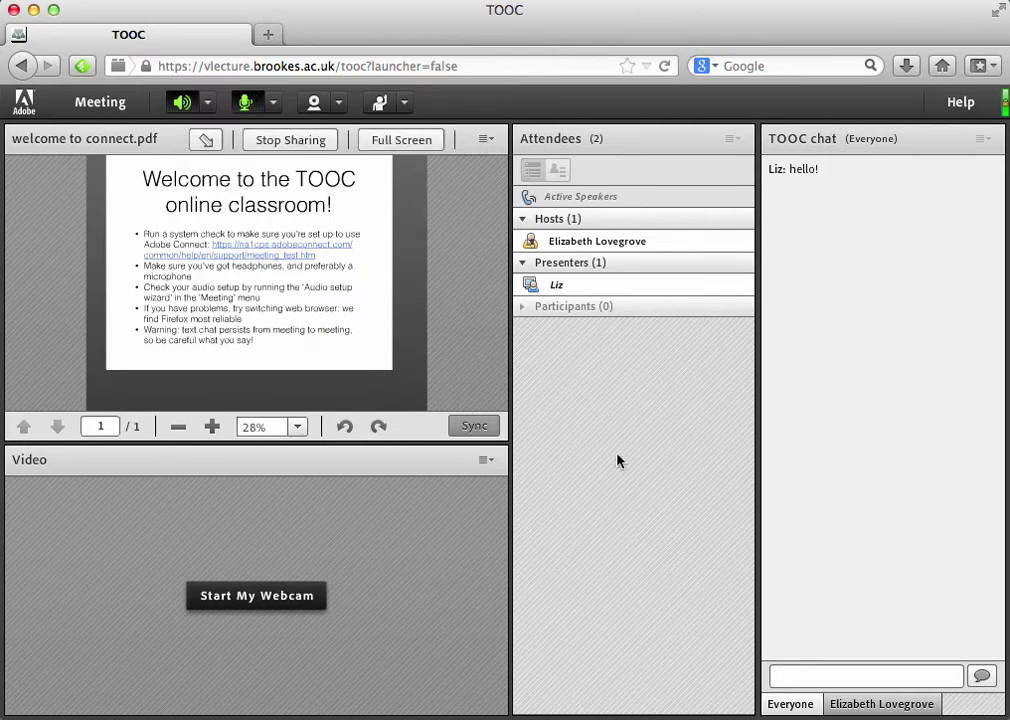
left_click(494, 458)
left_click(680, 428)
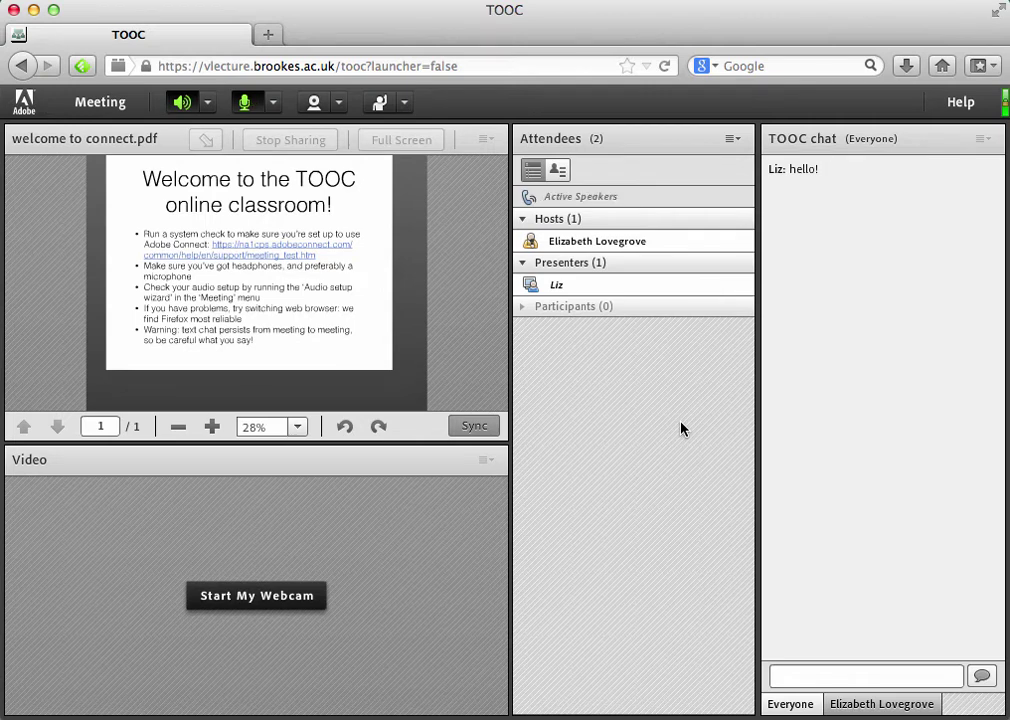
mouse_move(638, 246)
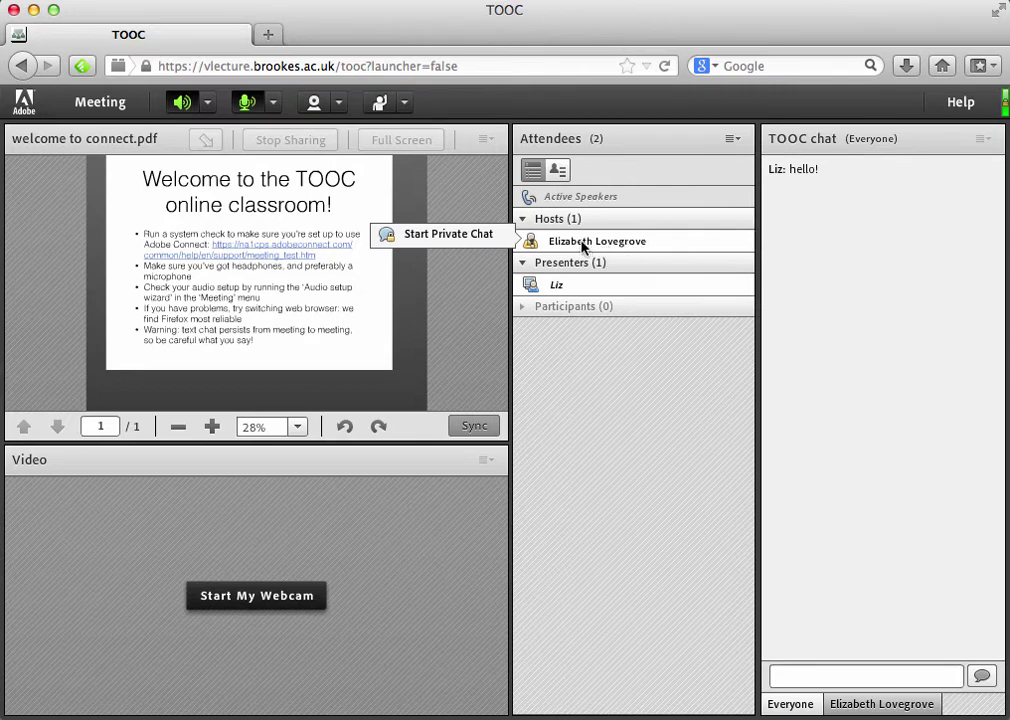
left_click(452, 237)
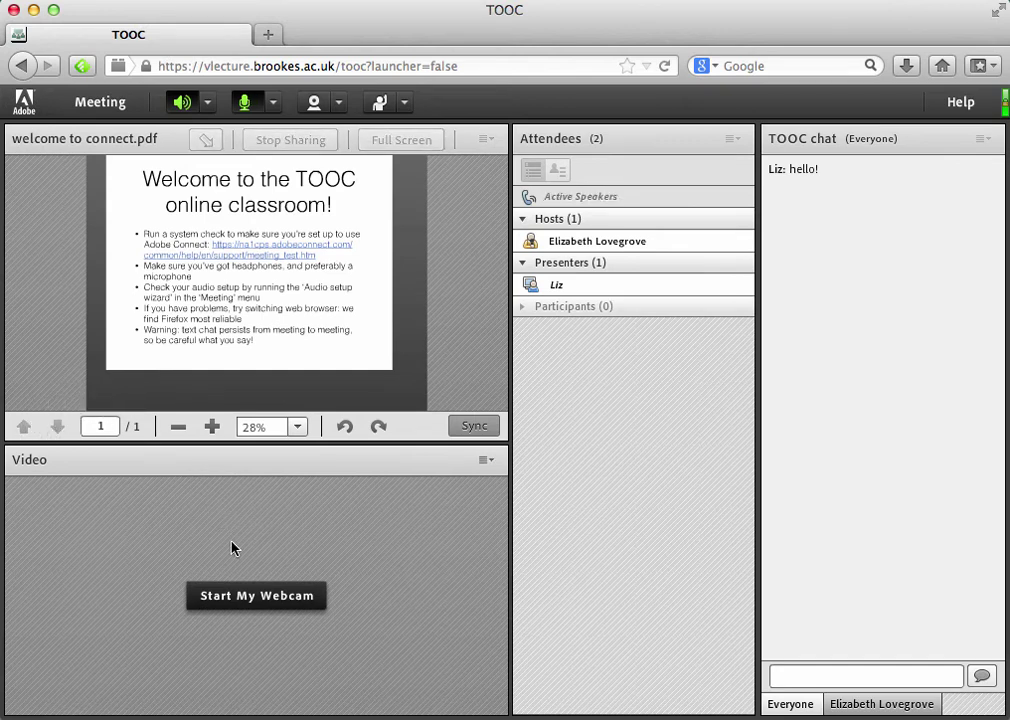
- Preview and share the webcam video with the meeting, and stop the webcam
left_click(243, 597)
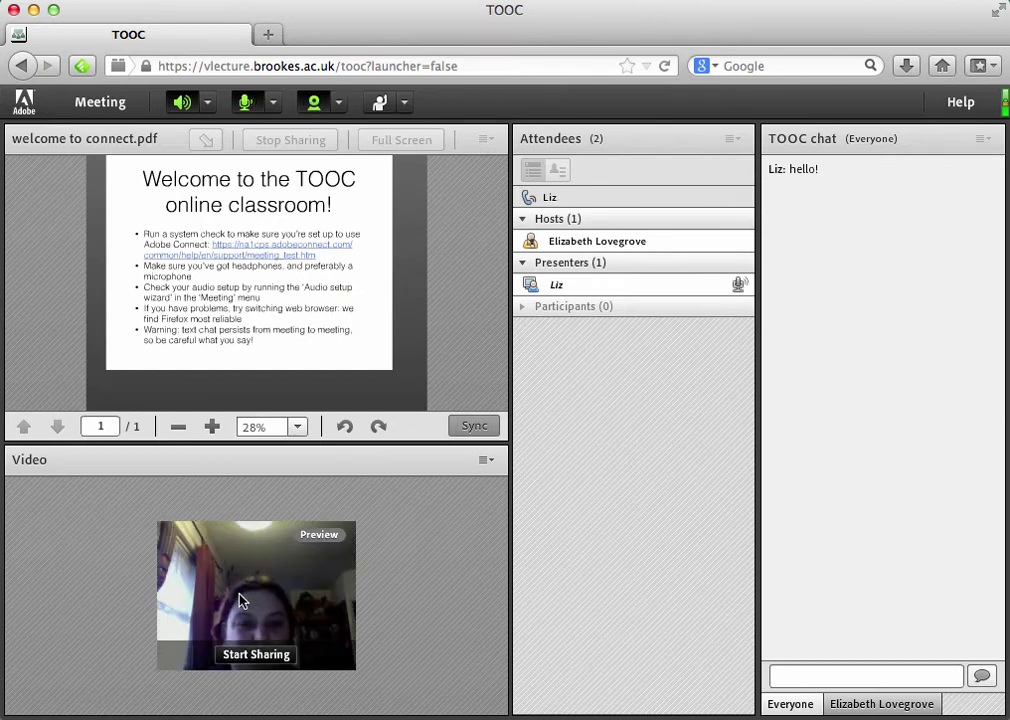
left_click(282, 656)
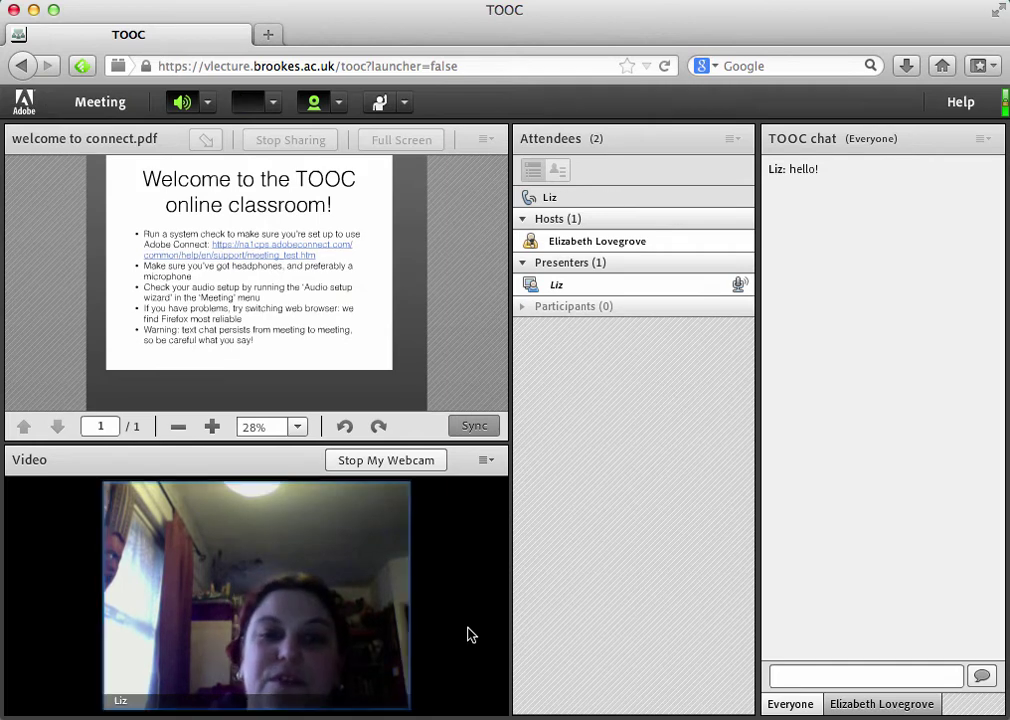
left_click(408, 461)
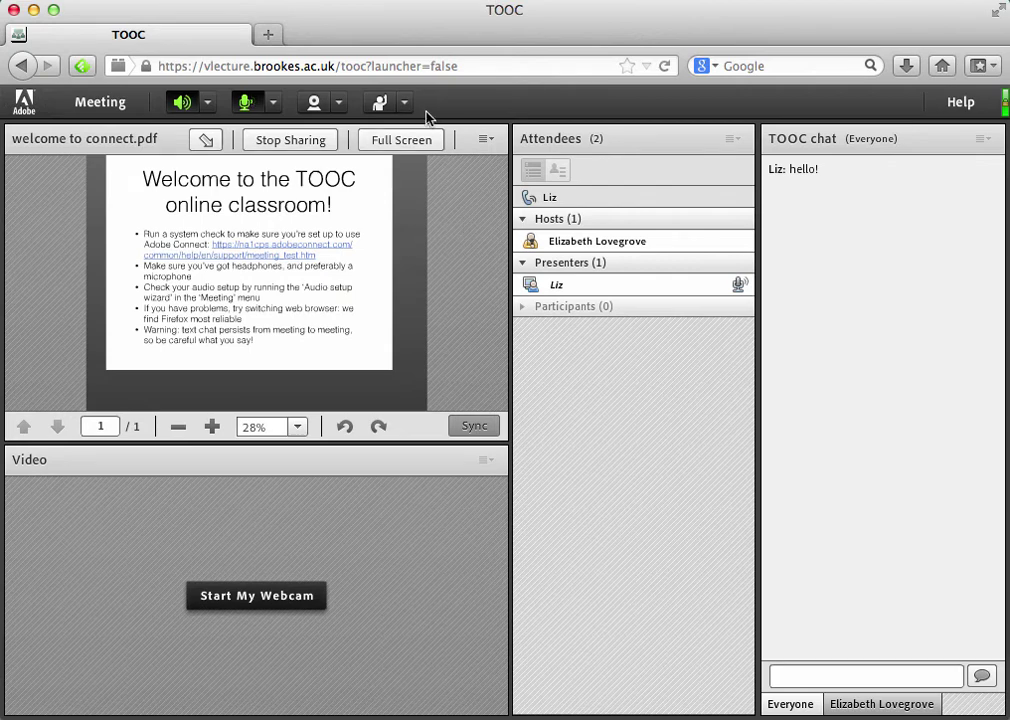
- Set the meeting status to Raise Hand
left_click(390, 106)
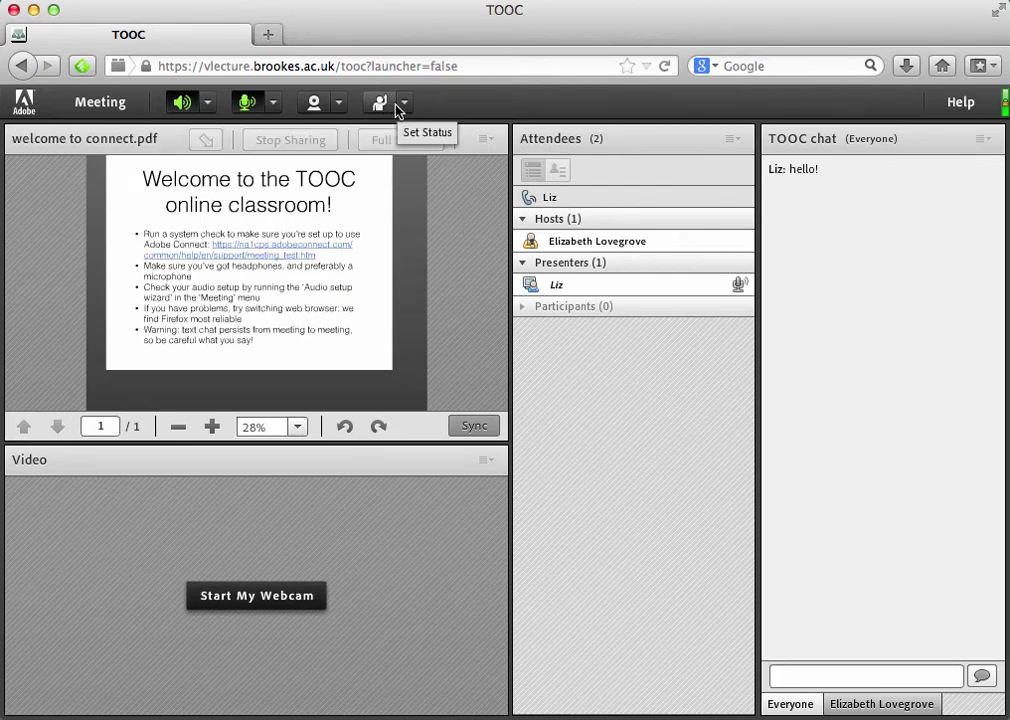
left_click(403, 104)
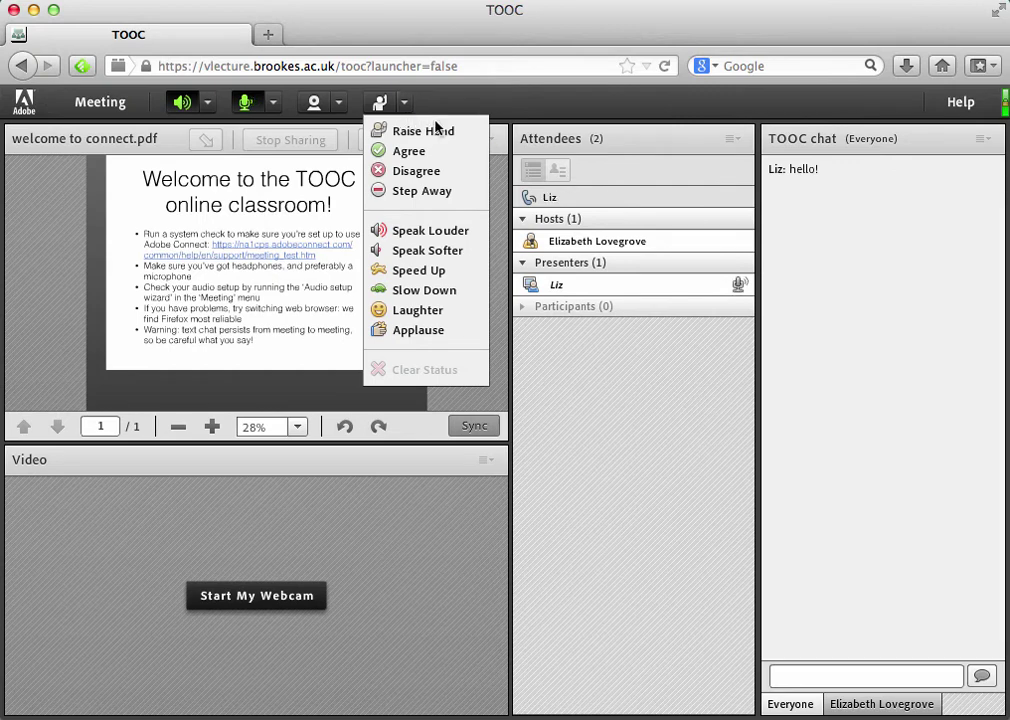
left_click(424, 130)
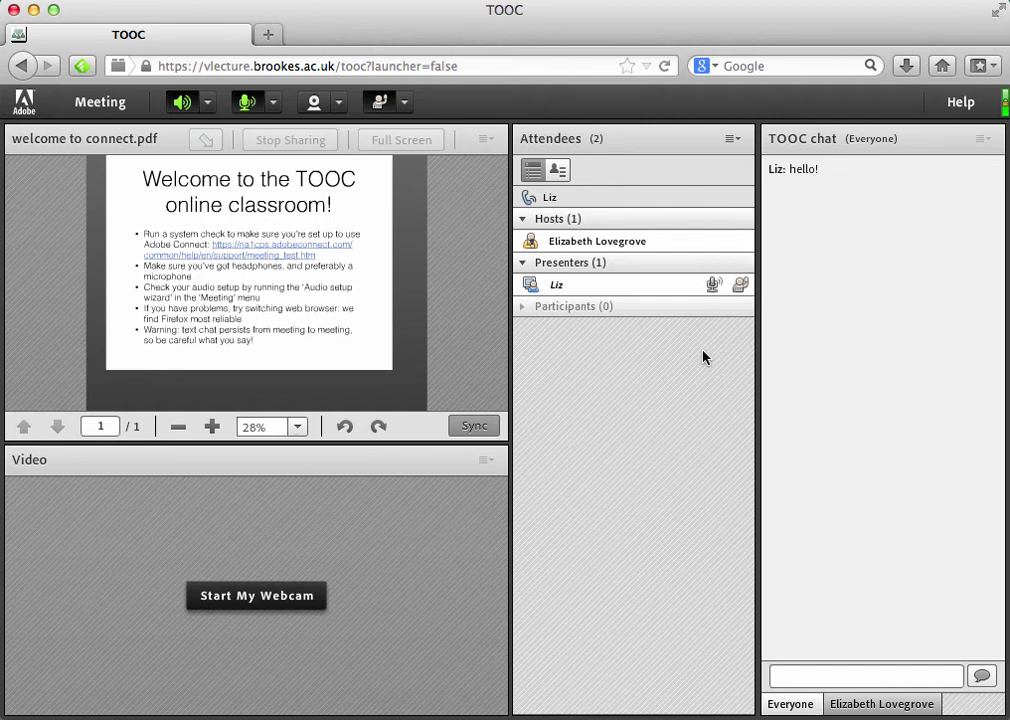
- Set the meeting status to Agree, and change it to Disagree
left_click(404, 103)
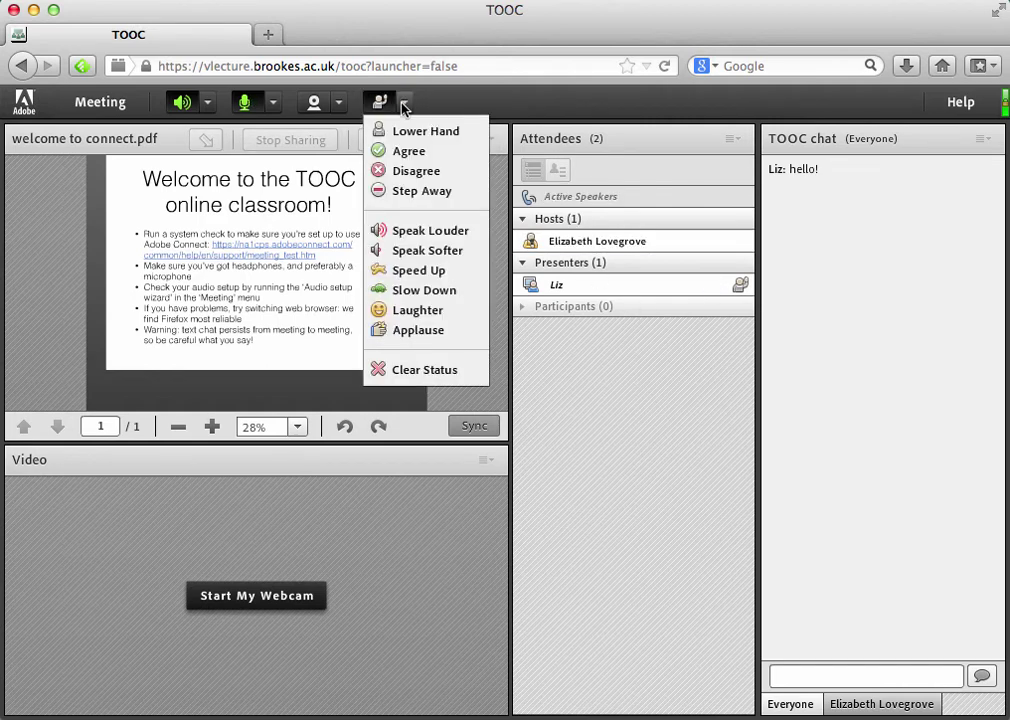
left_click(404, 151)
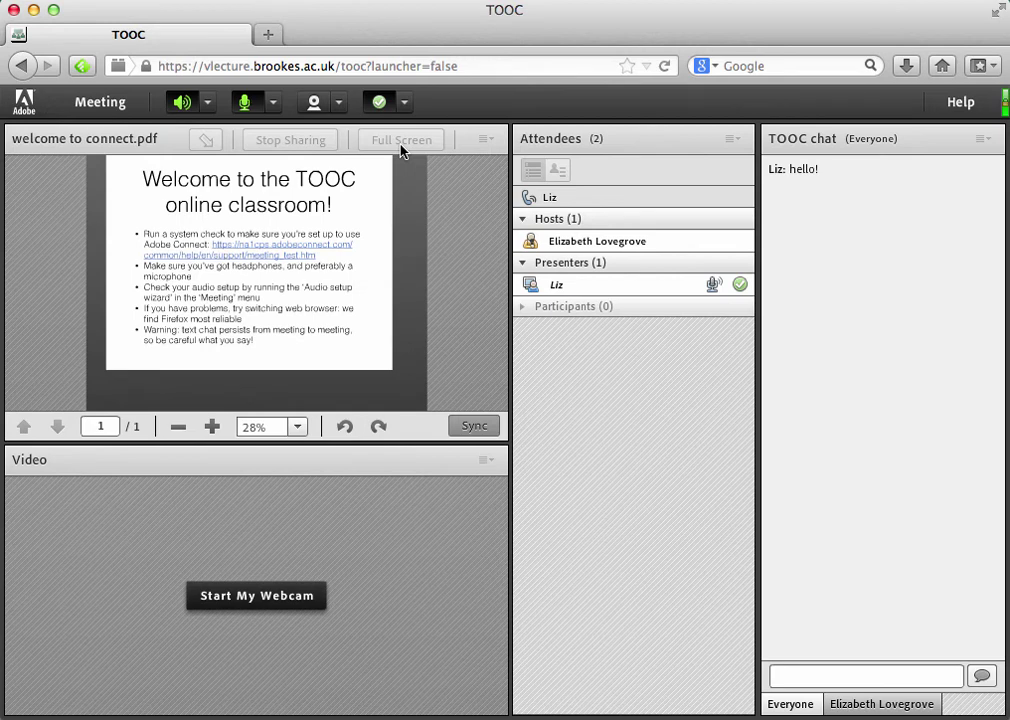
left_click(404, 101)
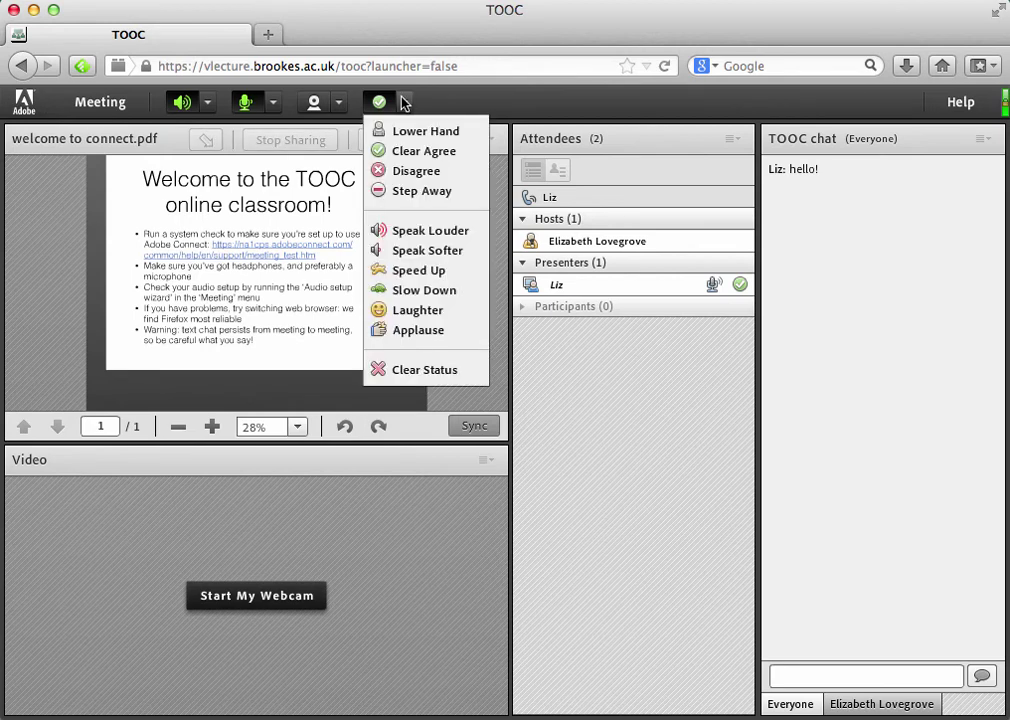
left_click(397, 172)
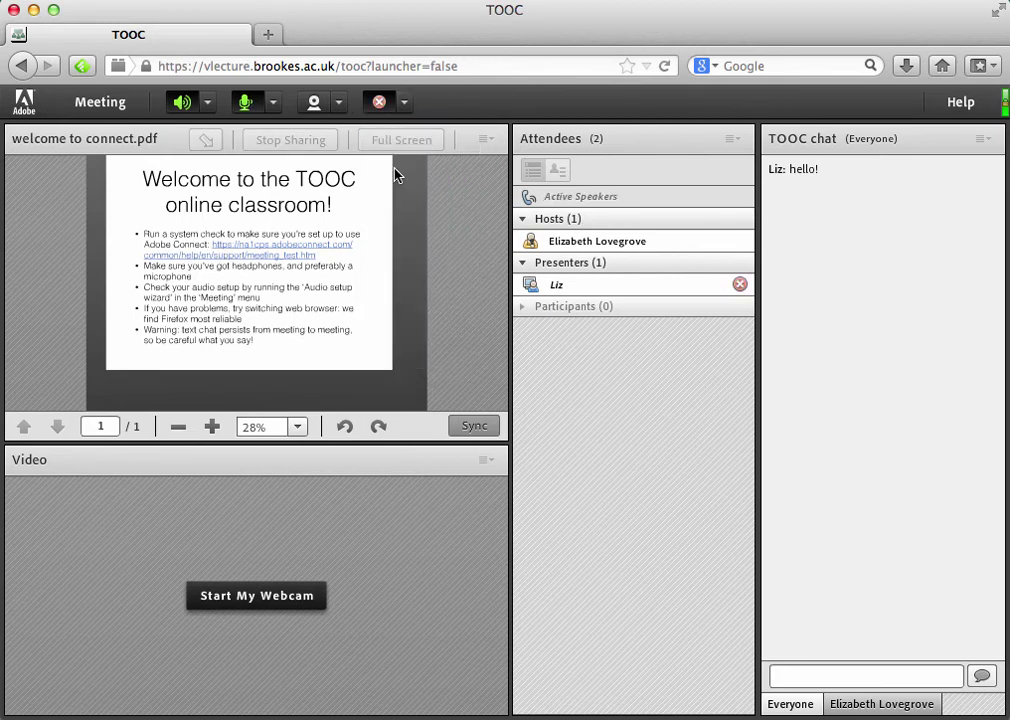
- Set the meeting status to Step Away
left_click(404, 101)
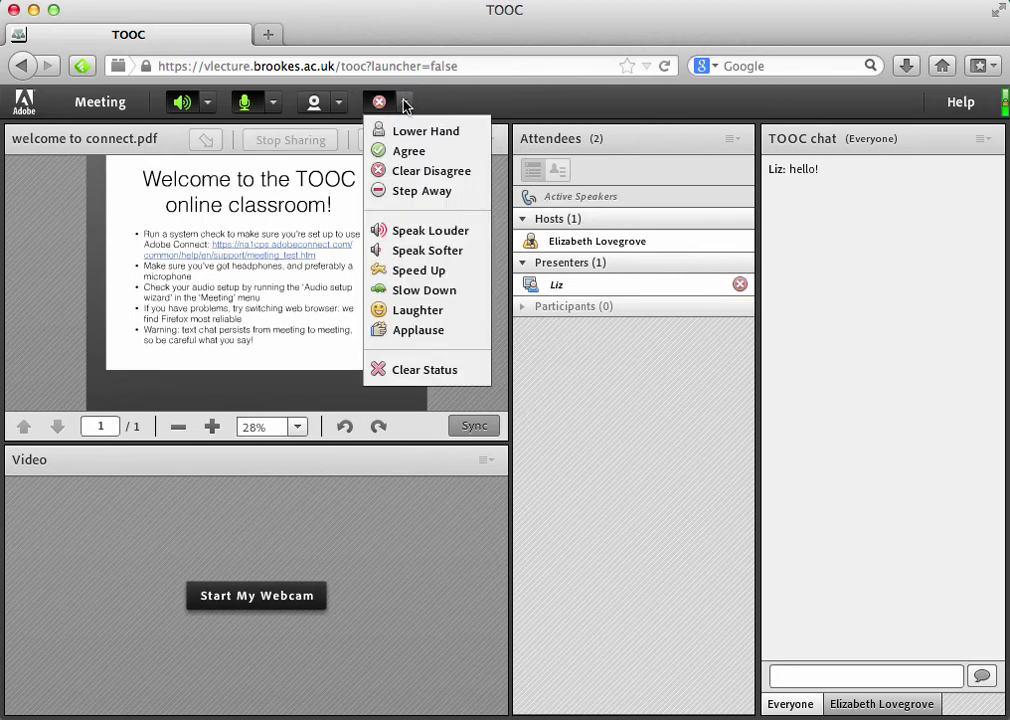
left_click(421, 190)
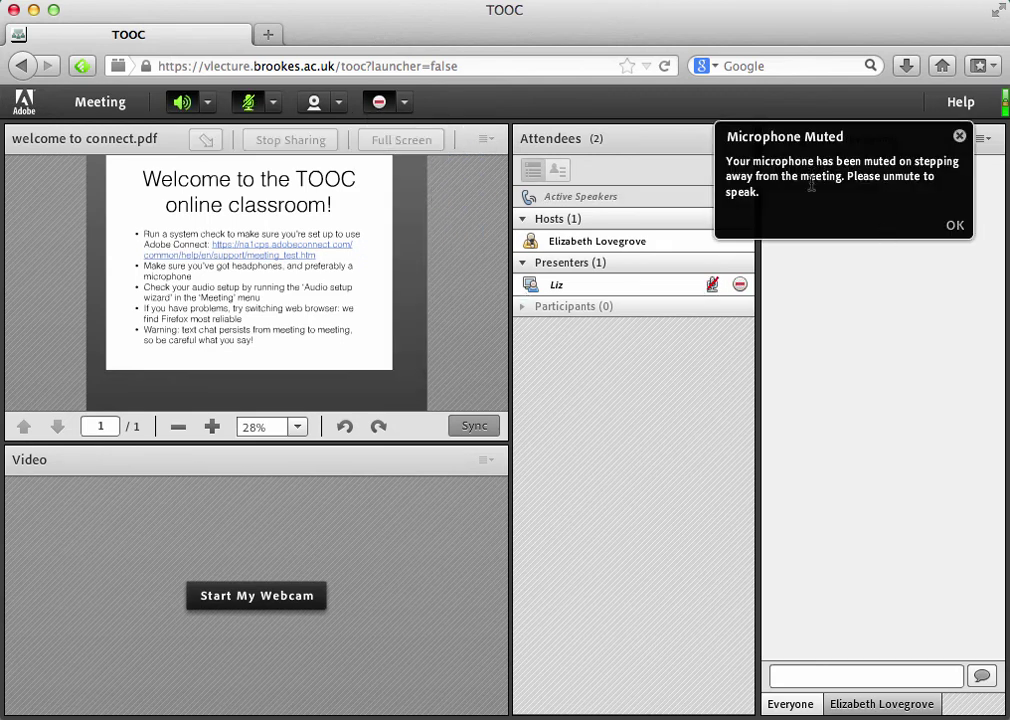
- Return to the meeting from the away status with Step In
left_click(741, 284)
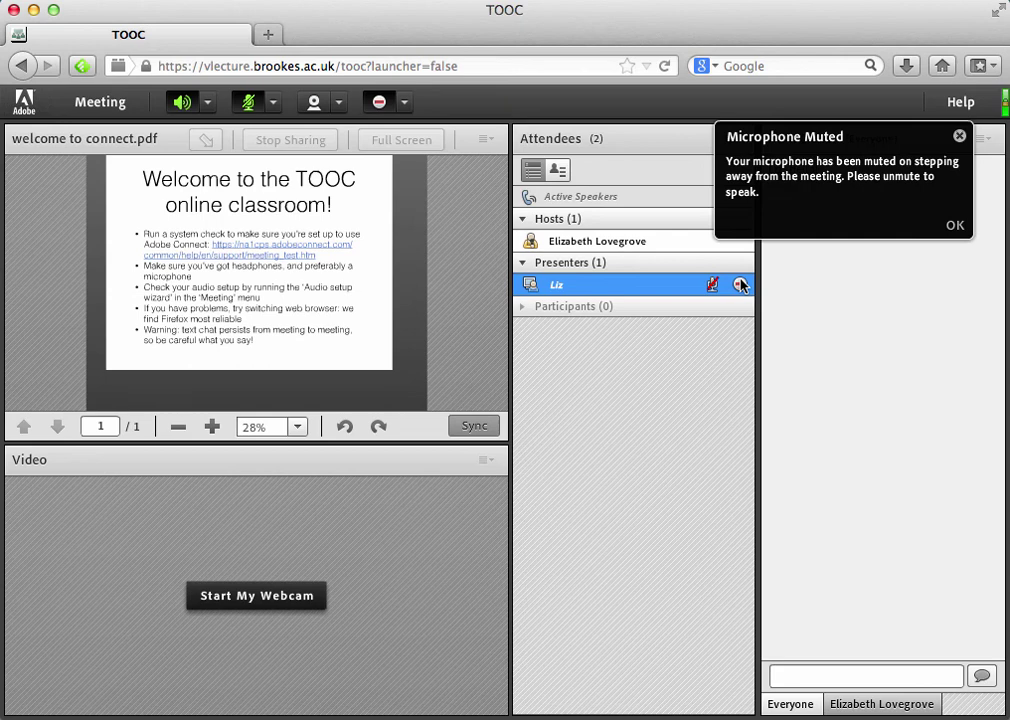
left_click(404, 102)
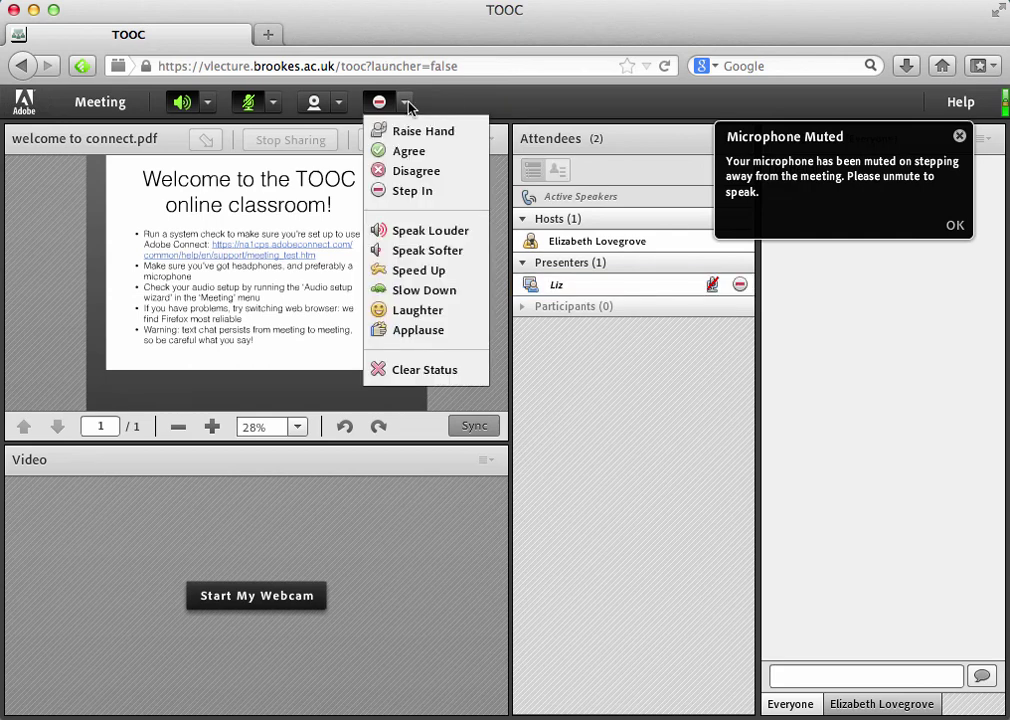
left_click(413, 191)
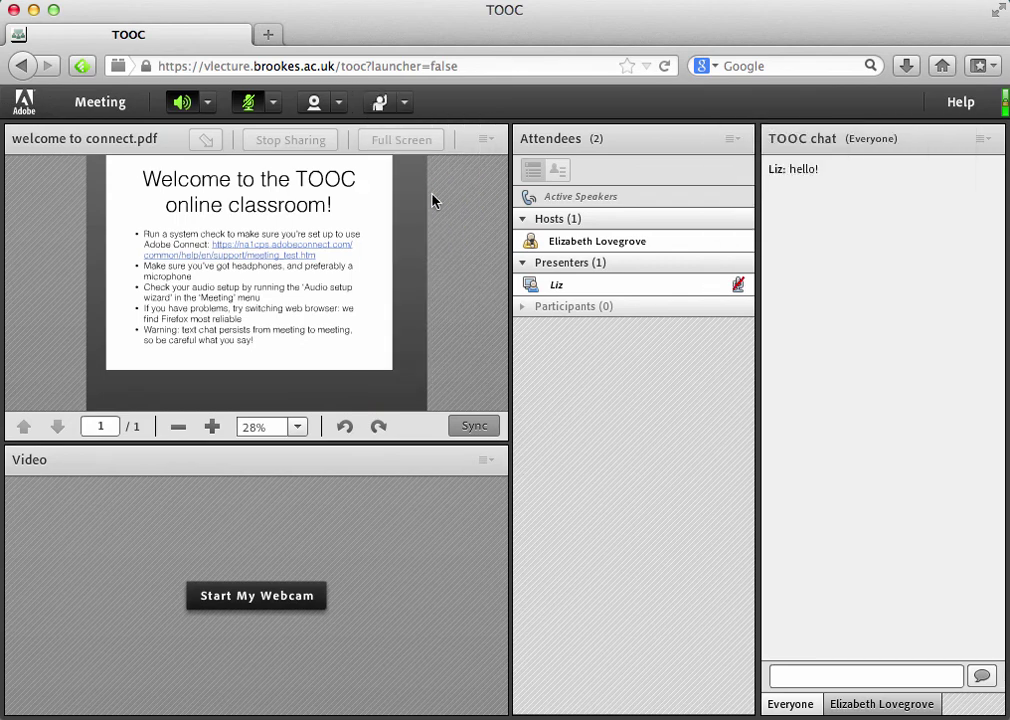
- Set the meeting status to Laughter, and change it to Applause
left_click(406, 102)
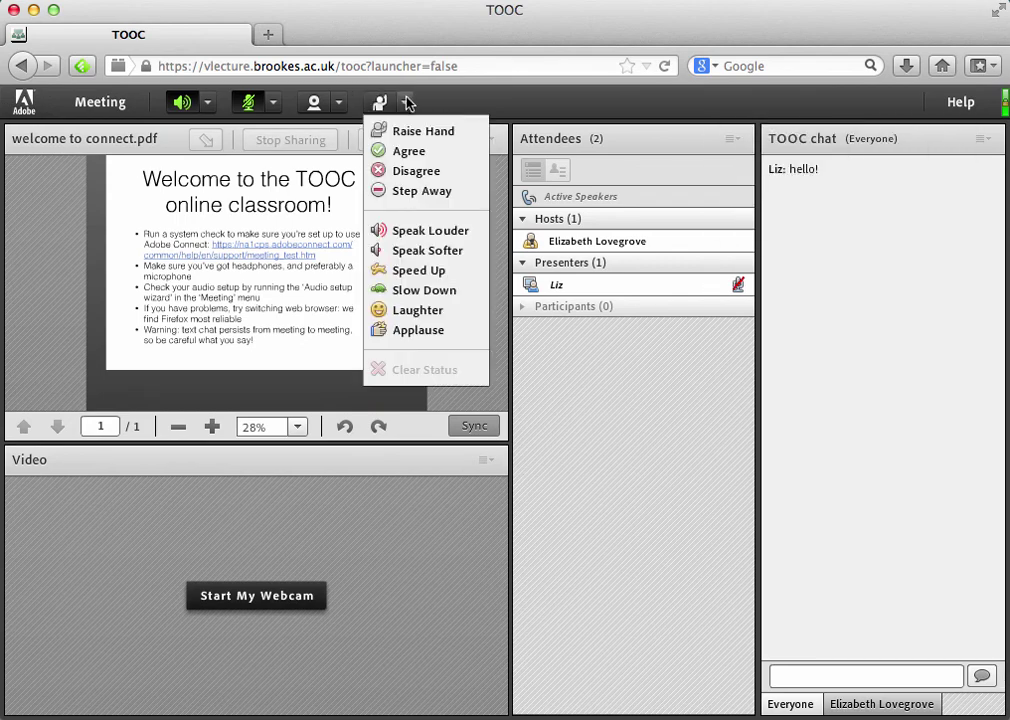
left_click(446, 320)
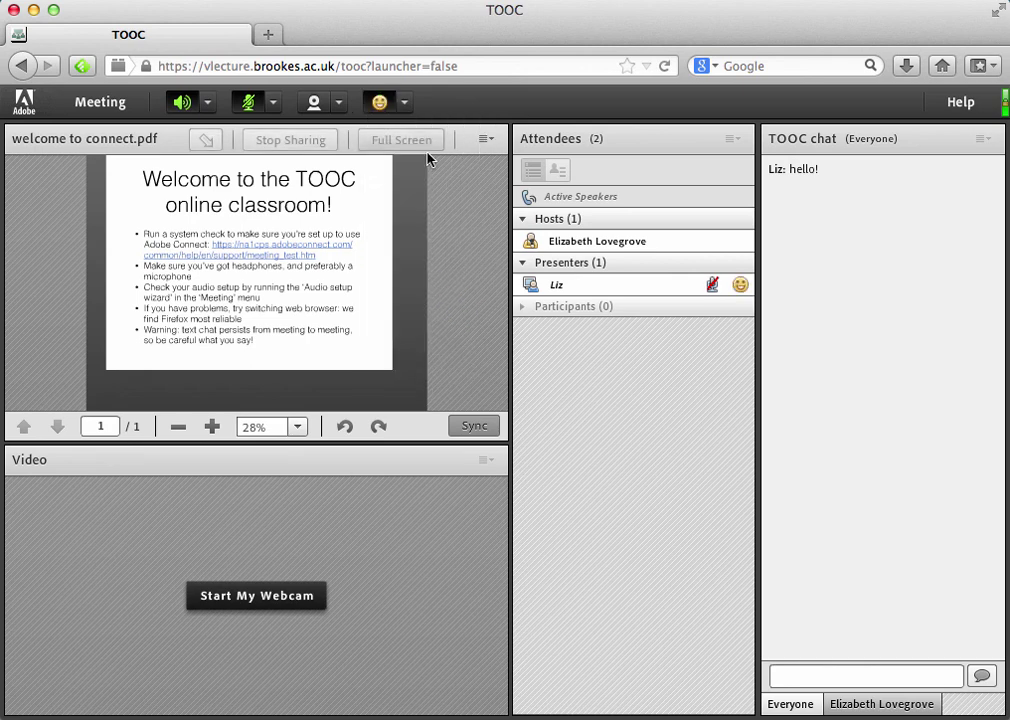
left_click(405, 101)
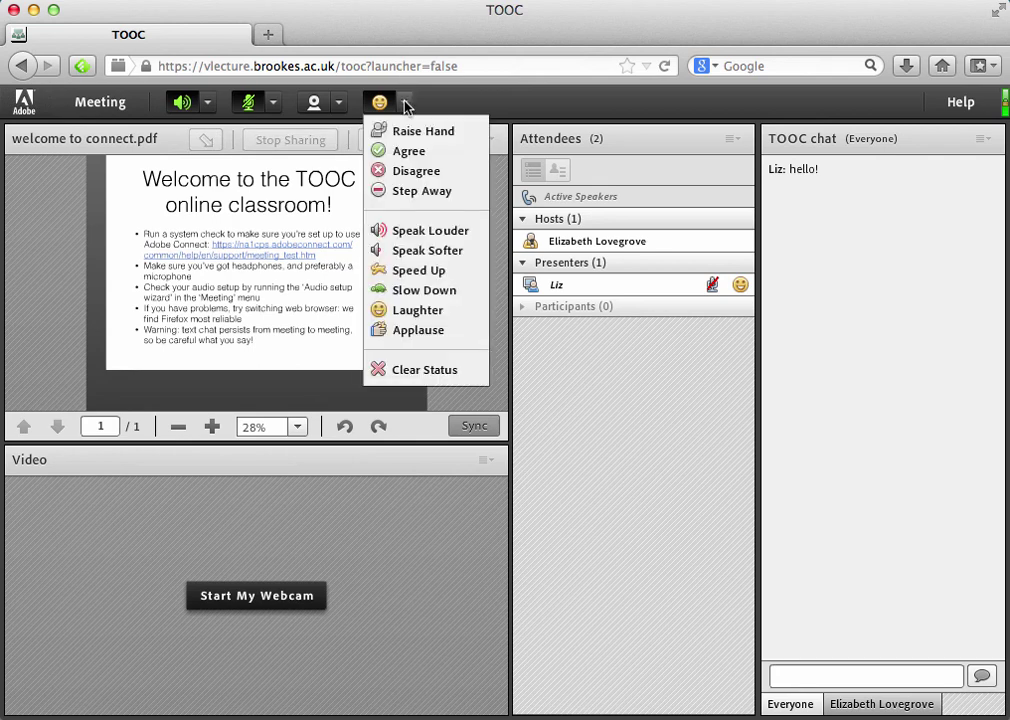
left_click(436, 331)
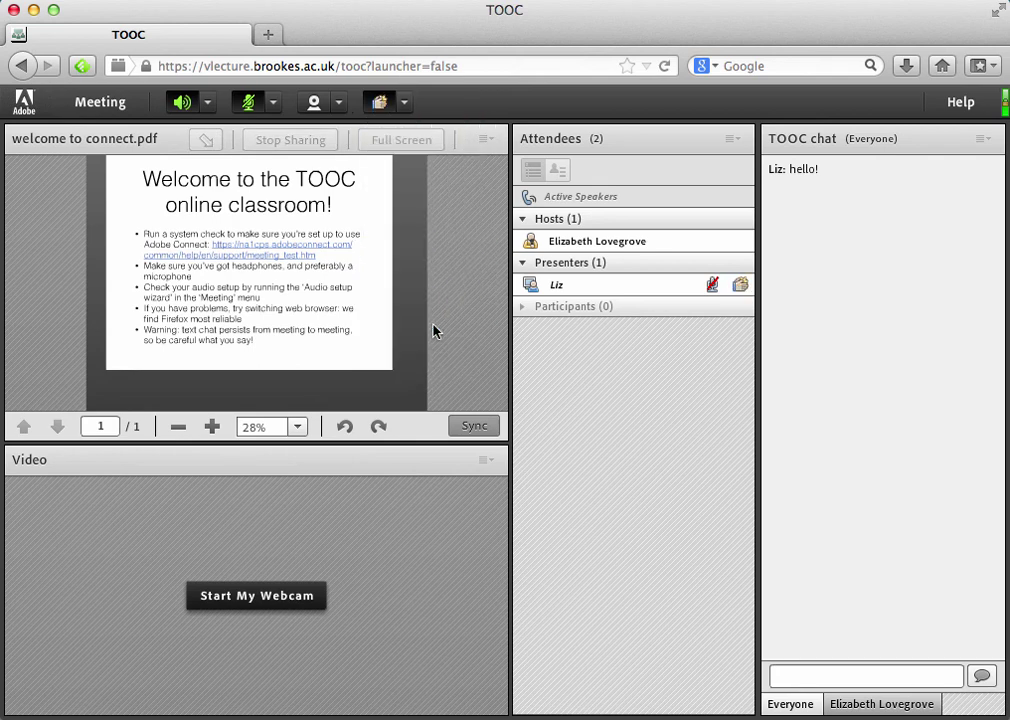